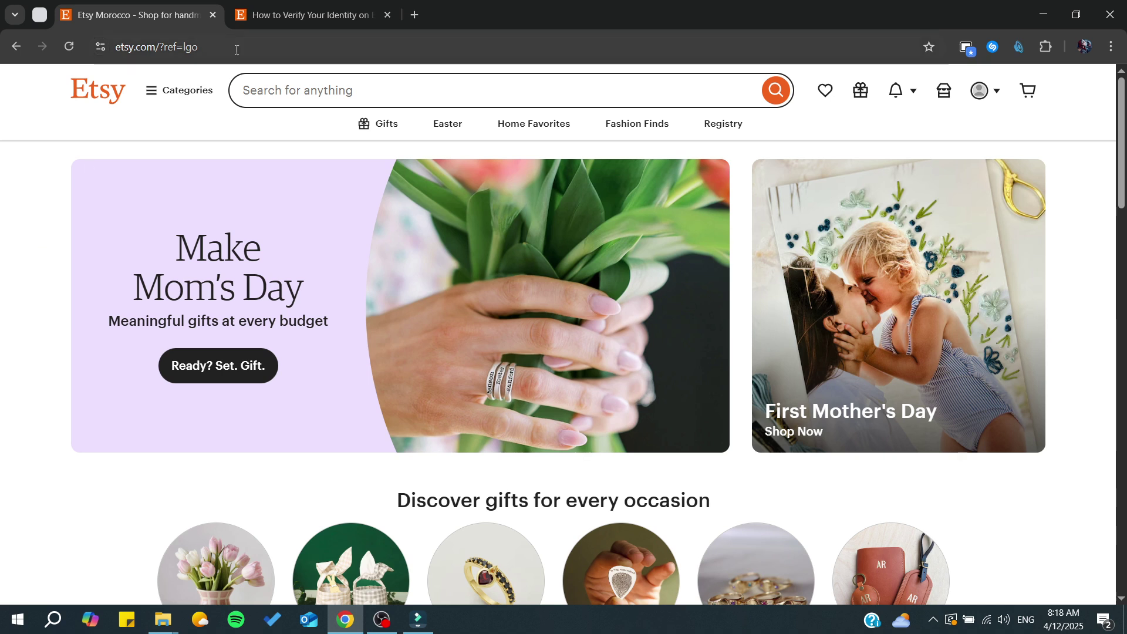
click(264, 18)
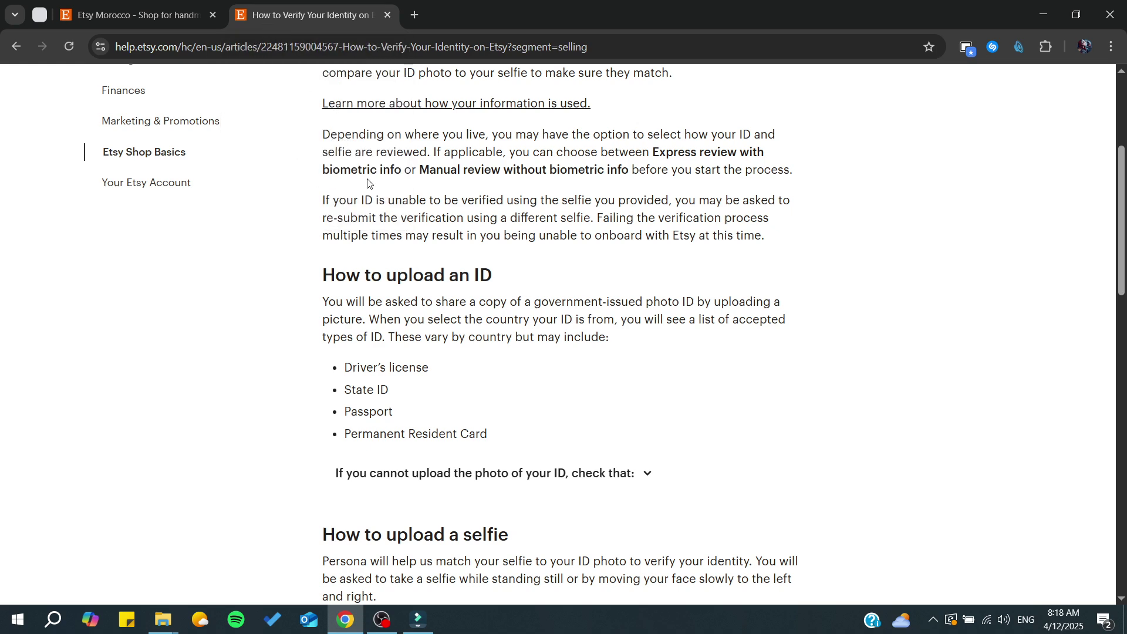
scroll(368, 184, up, 3)
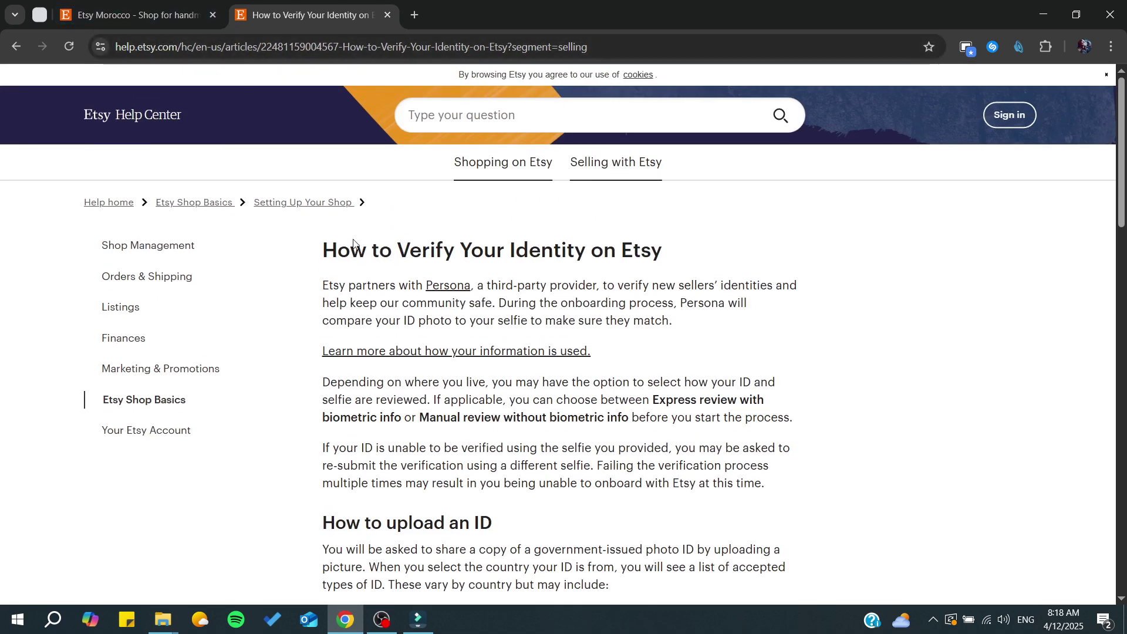
drag(350, 253, 633, 253)
scroll(667, 295, down, 1)
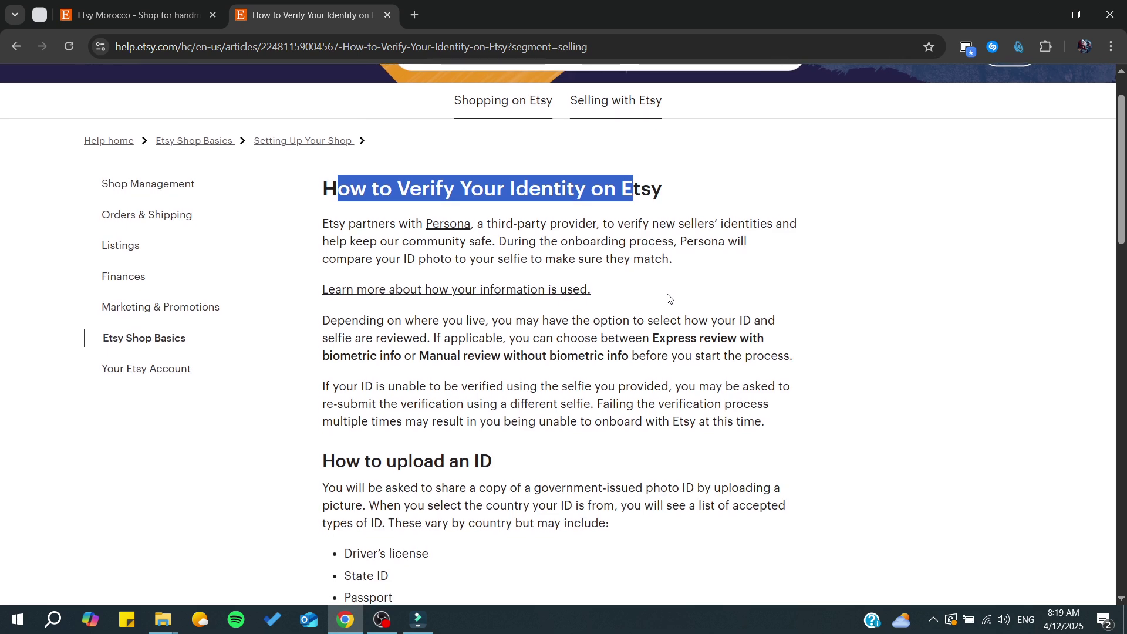
scroll(667, 295, down, 1)
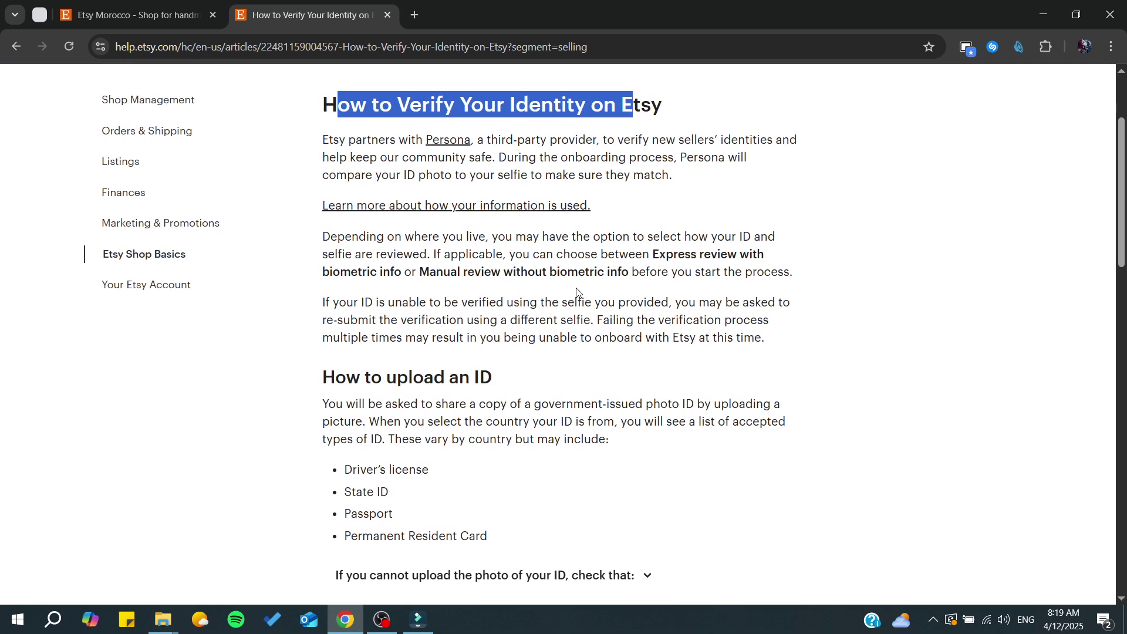
scroll(409, 467, down, 1)
click(365, 387)
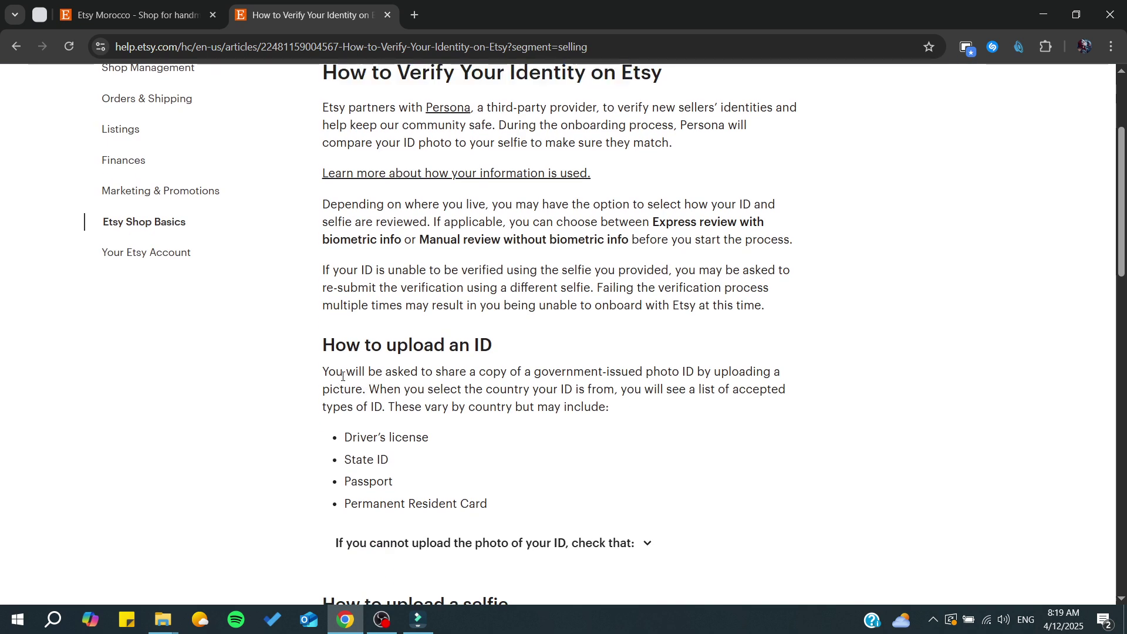
drag(326, 371, 698, 370)
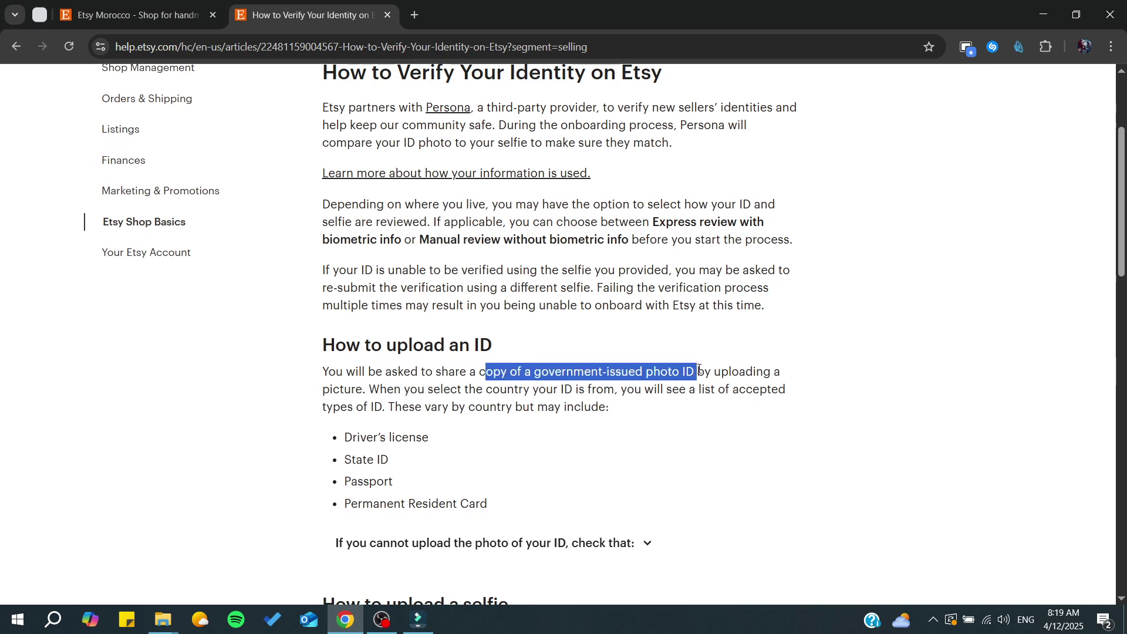
click(690, 371)
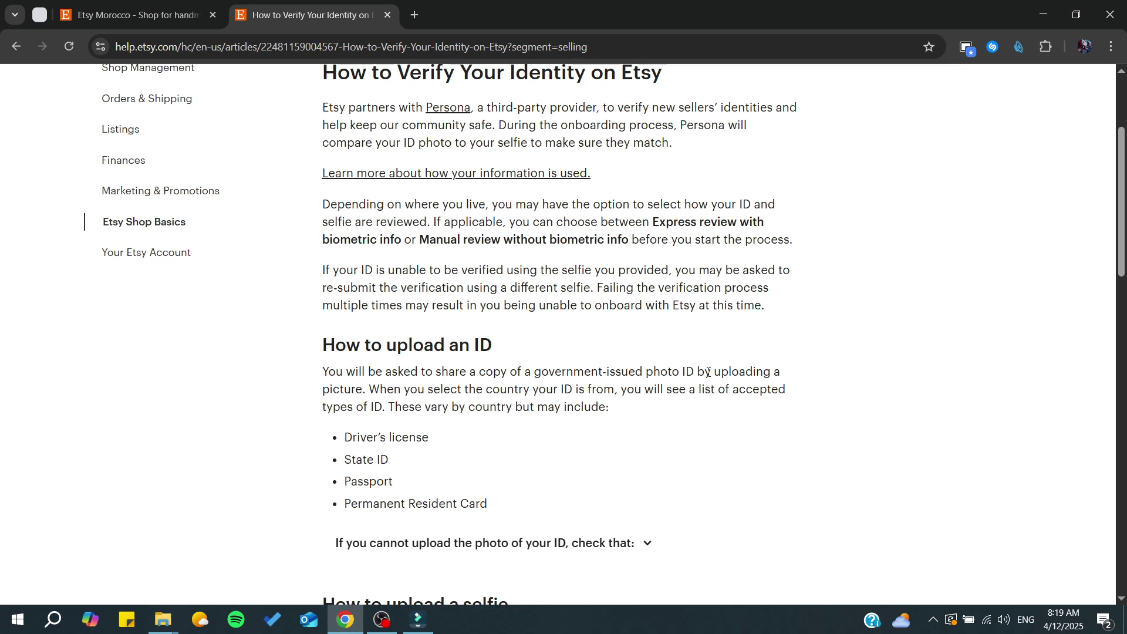
scroll(708, 373, down, 1)
mouse_move(710, 358)
mouse_down()
mouse_move(307, 370)
mouse_move(352, 359)
mouse_move(610, 378)
mouse_up()
click(337, 371)
scroll(628, 372, down, 1)
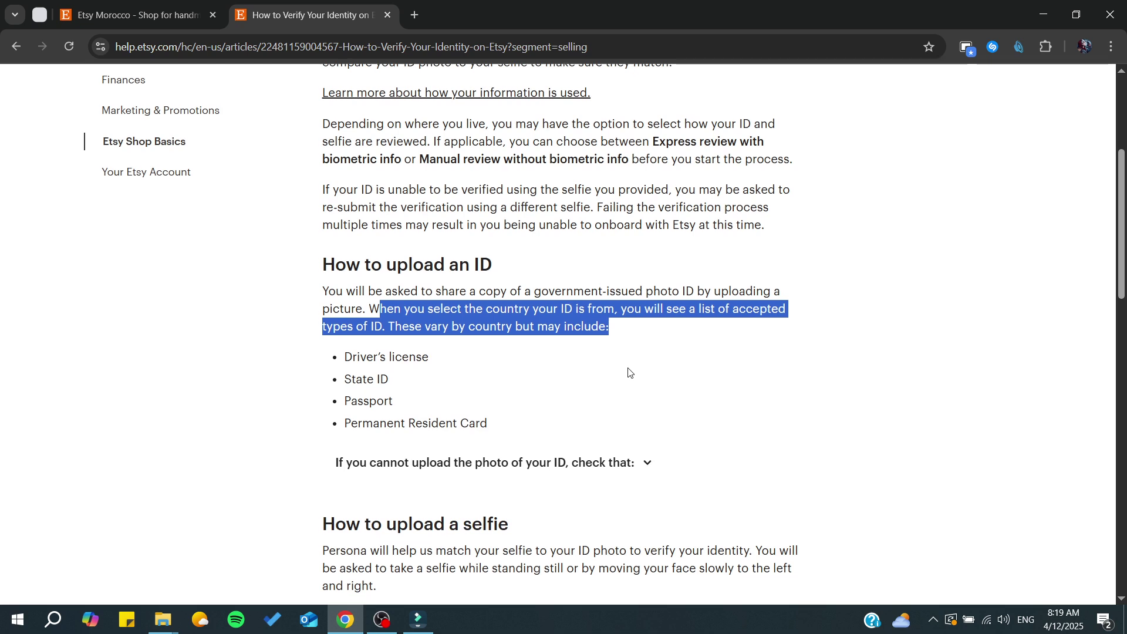
click(621, 328)
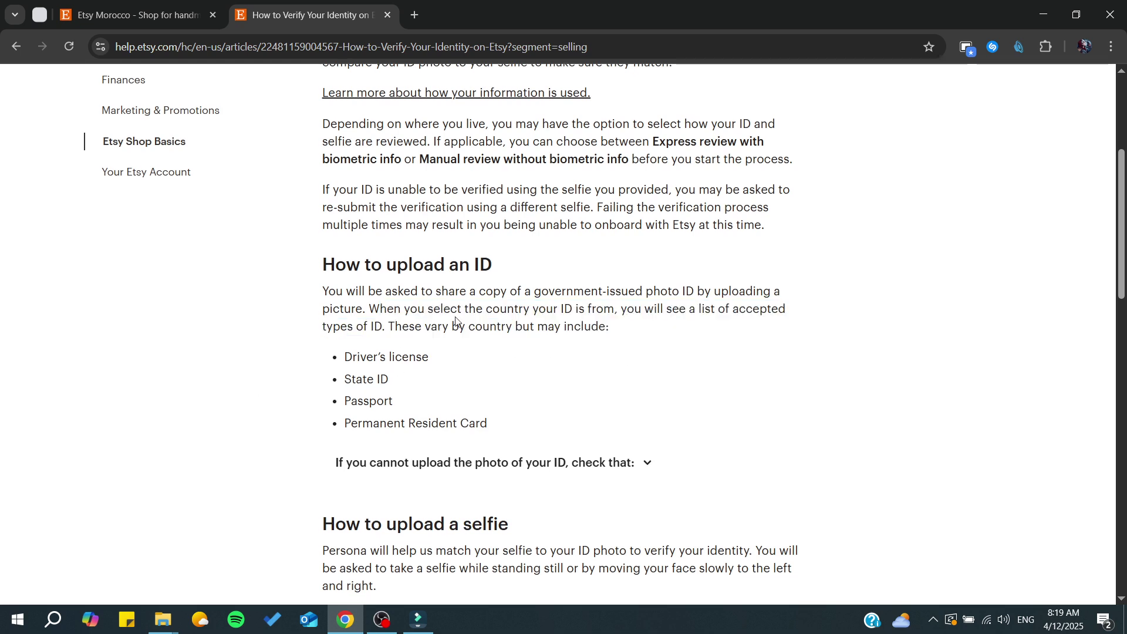
drag(329, 328, 272, 377)
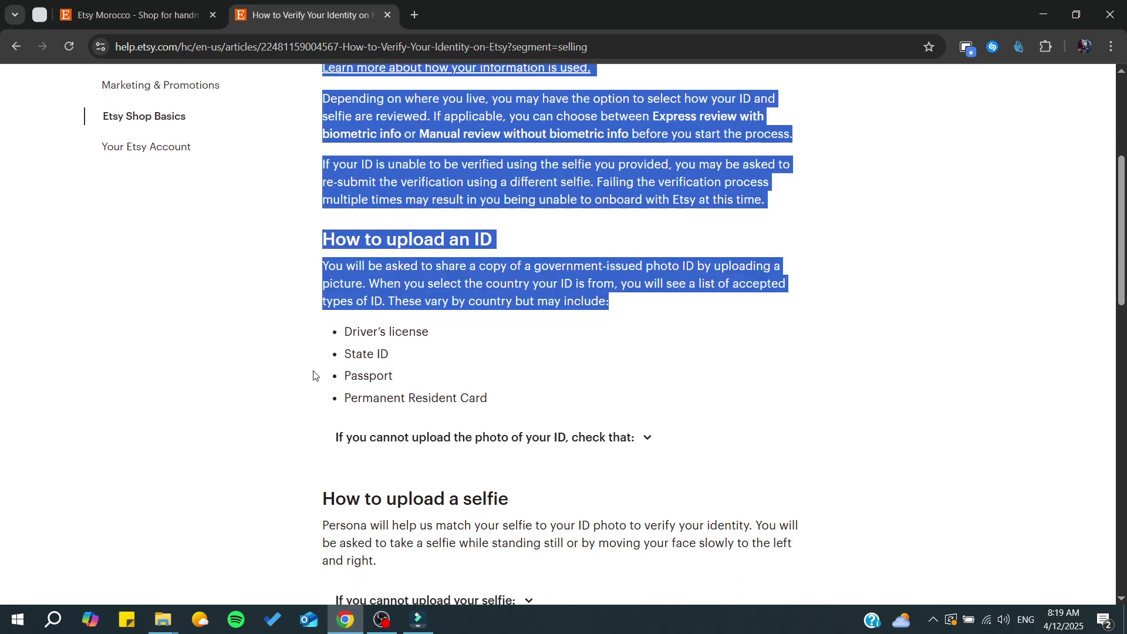
click(272, 376)
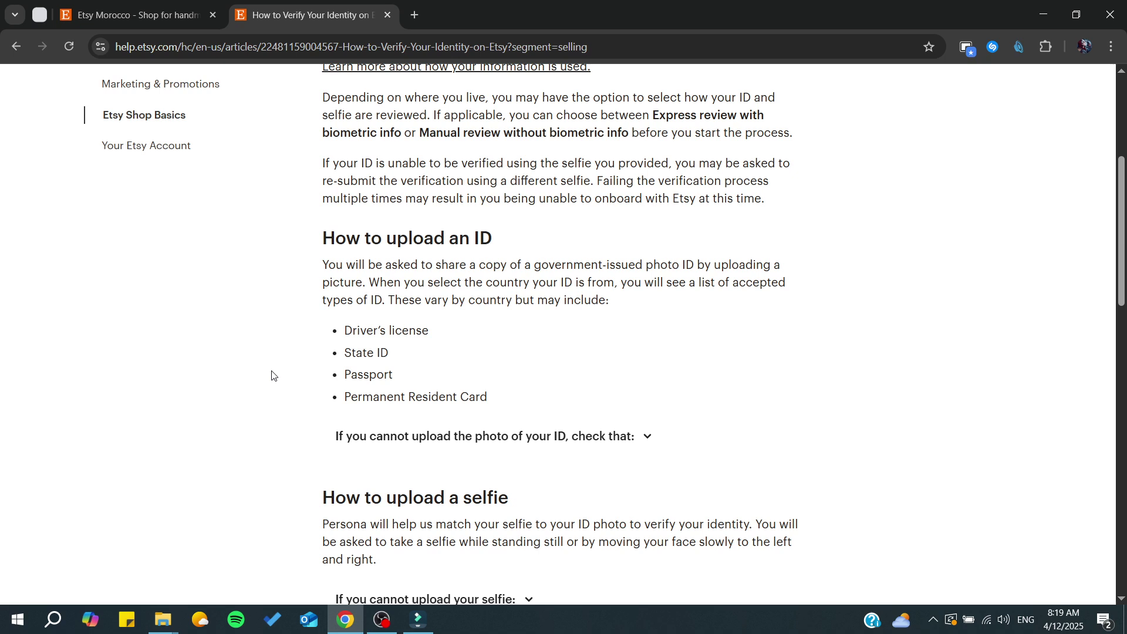
scroll(271, 375, down, 1)
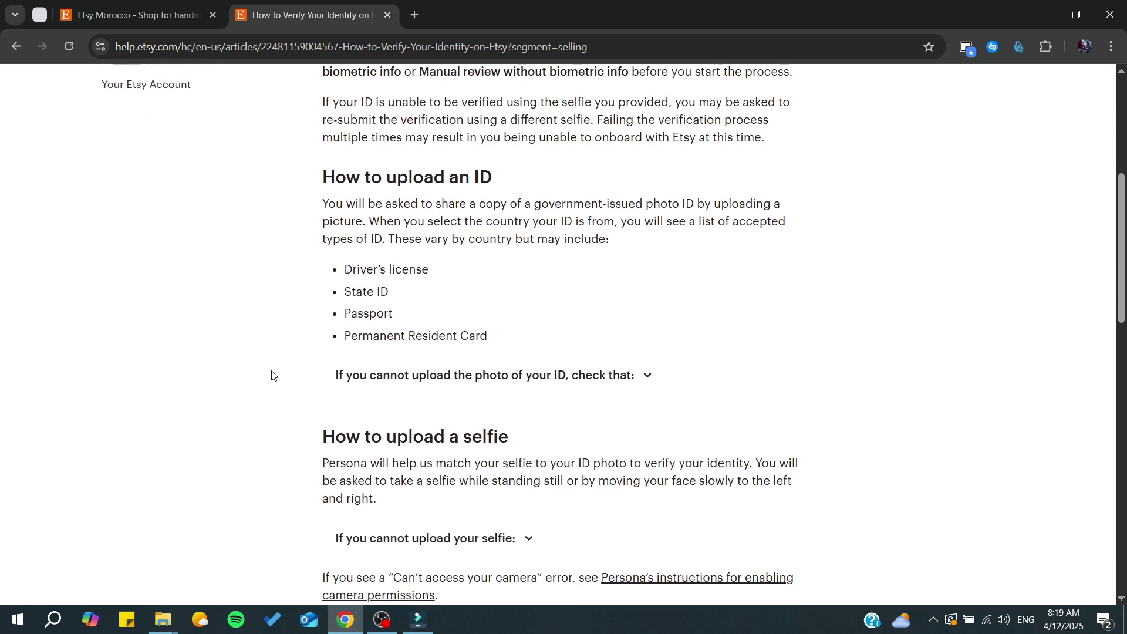
scroll(272, 376, down, 1)
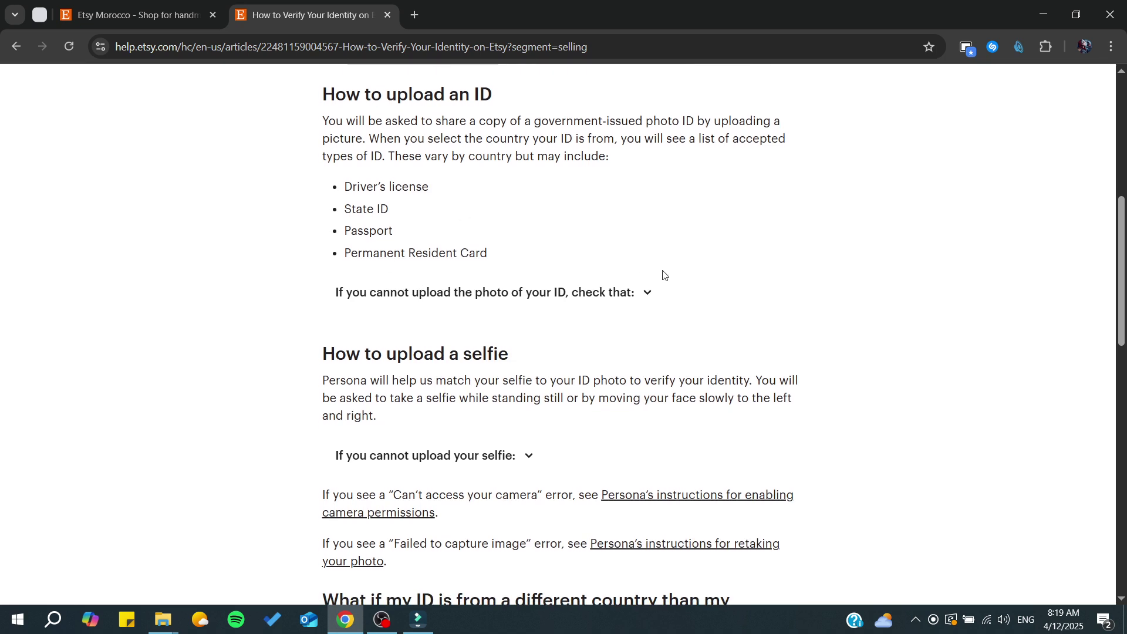
Expand the checklist for failed ID photo uploads and highlight 'Permanent Resident'.
click(648, 294)
drag(335, 253, 457, 254)
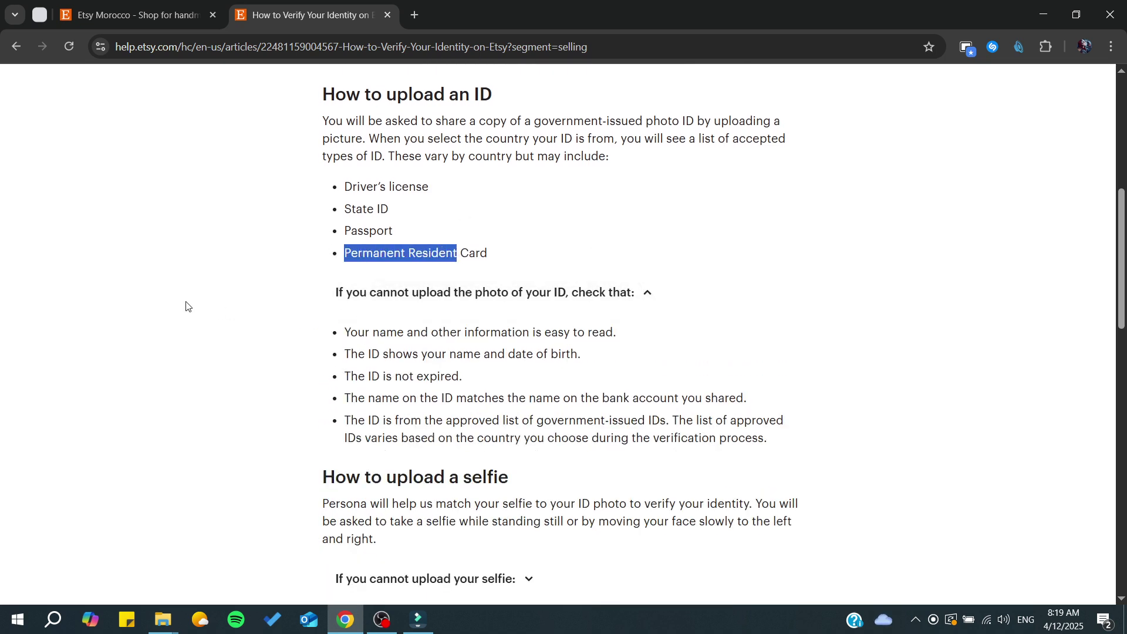
click(359, 239)
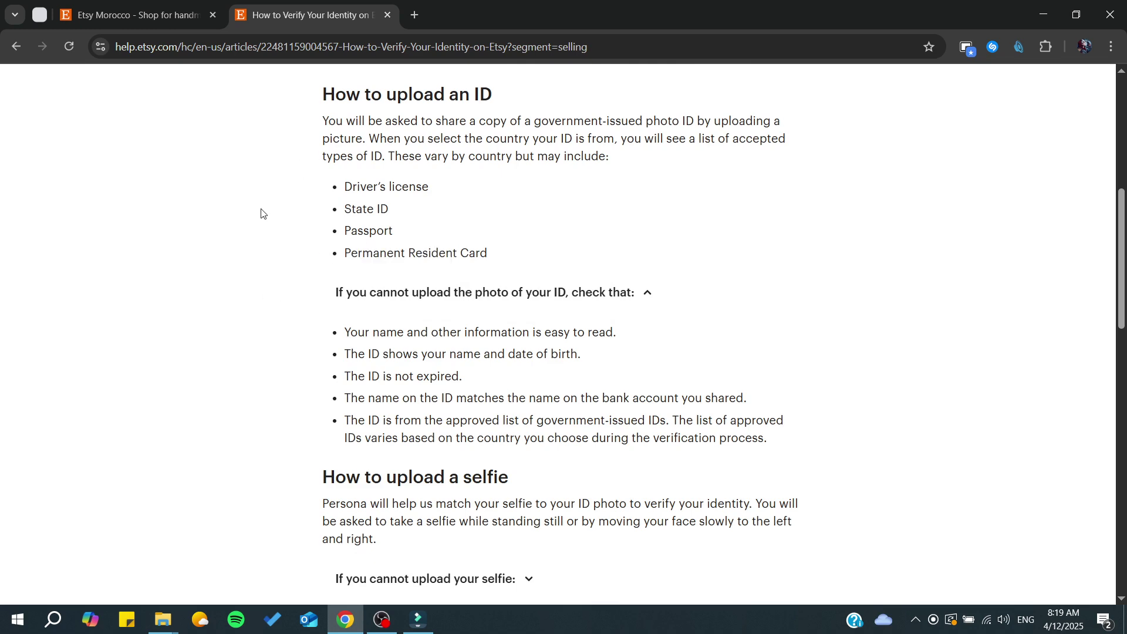
scroll(261, 213, down, 1)
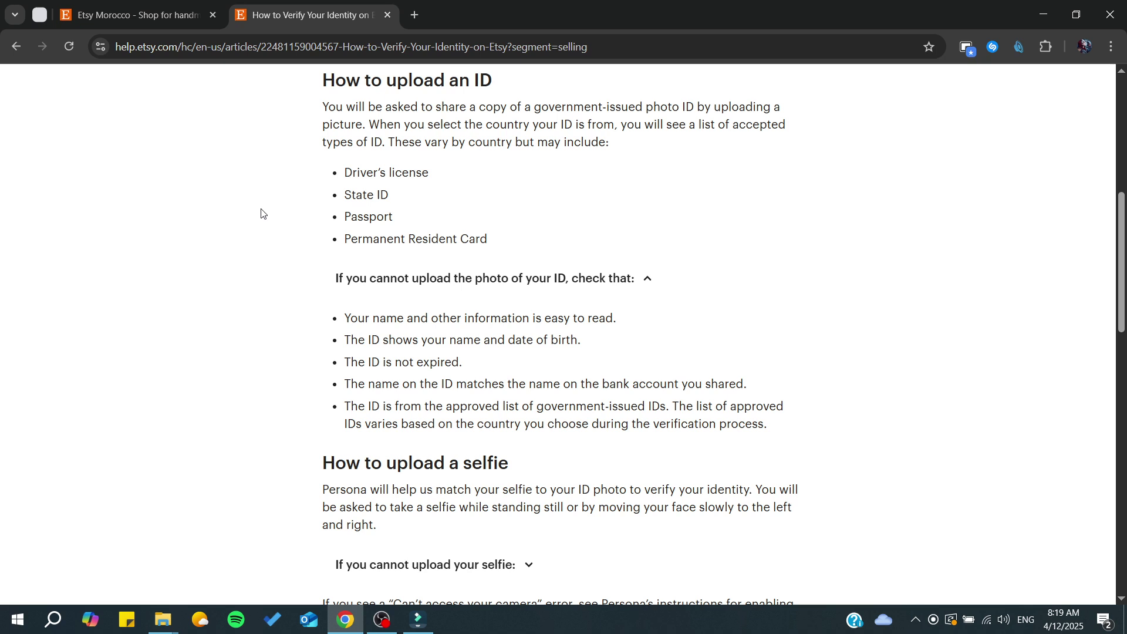
scroll(262, 213, down, 1)
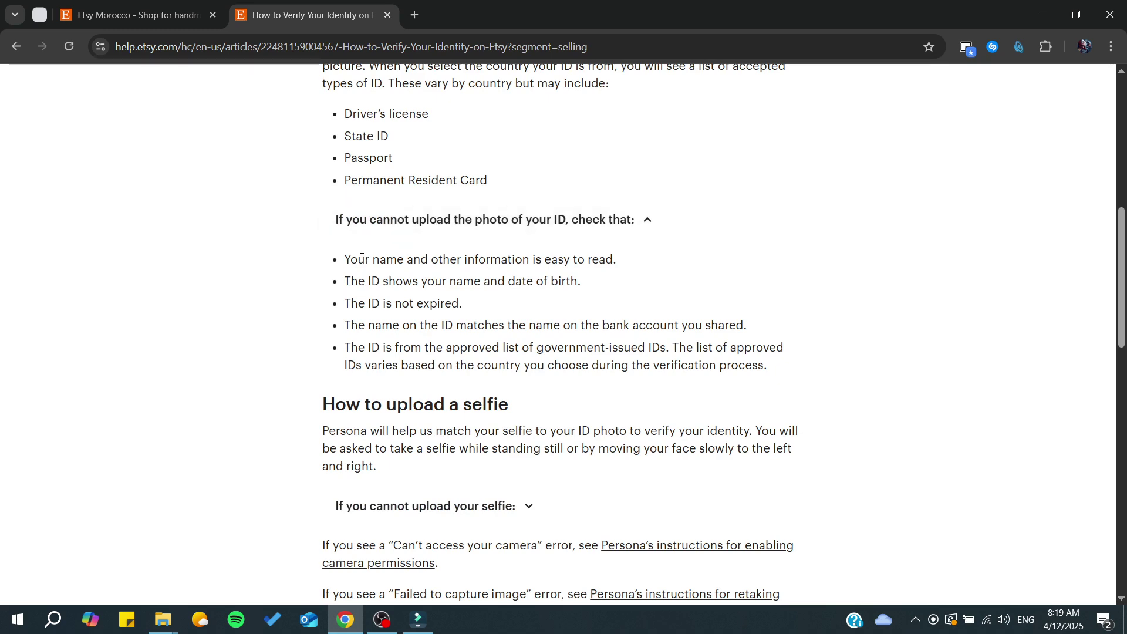
Highlight the checklist items: readable information, easy to read, name and birth date, not expired.
drag(361, 258, 629, 270)
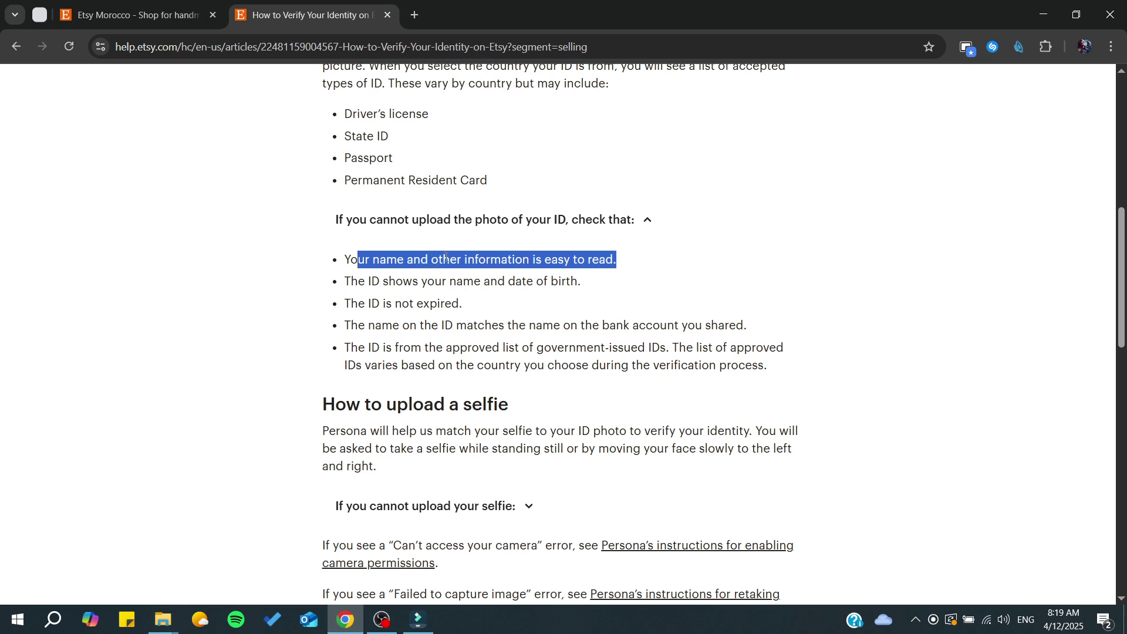
click(452, 258)
drag(386, 259, 606, 261)
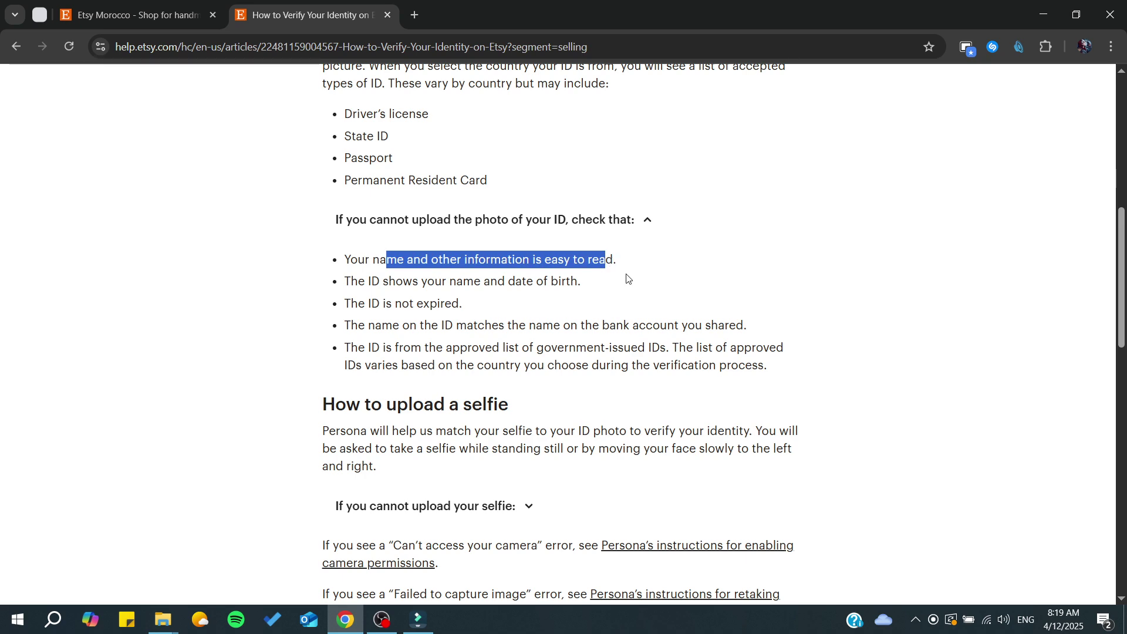
scroll(630, 279, down, 1)
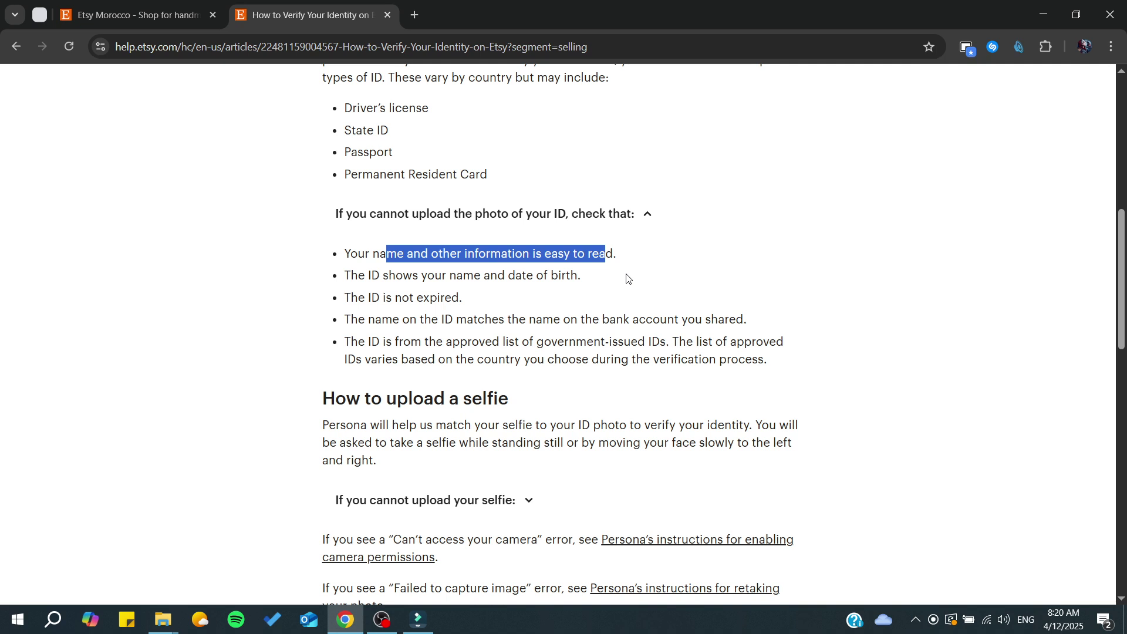
scroll(629, 278, down, 1)
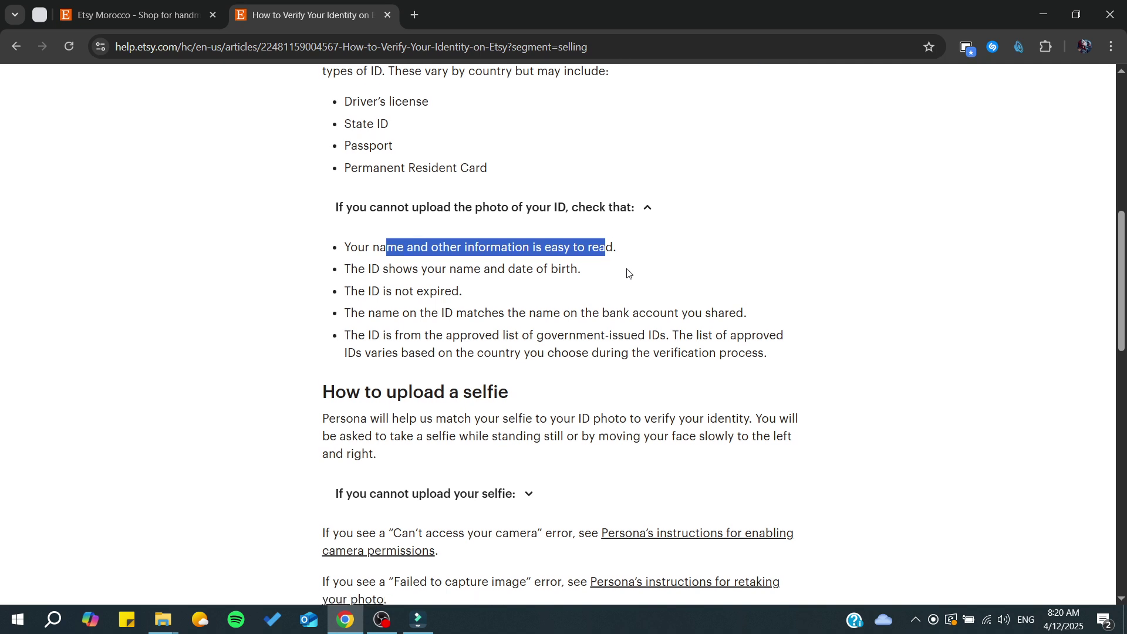
drag(350, 268, 566, 267)
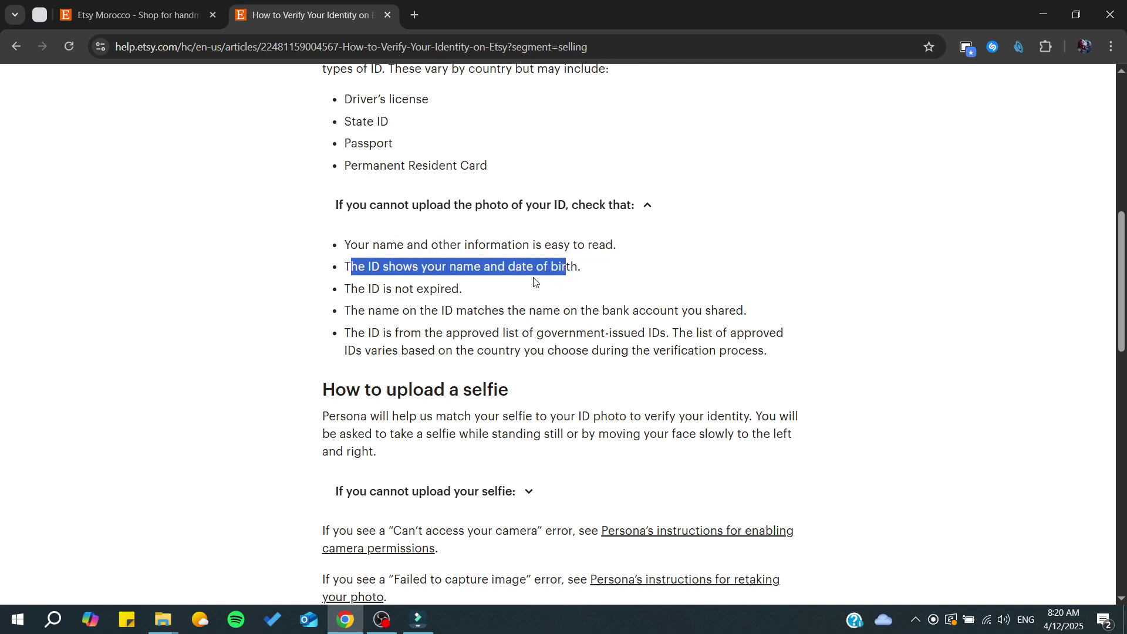
click(398, 263)
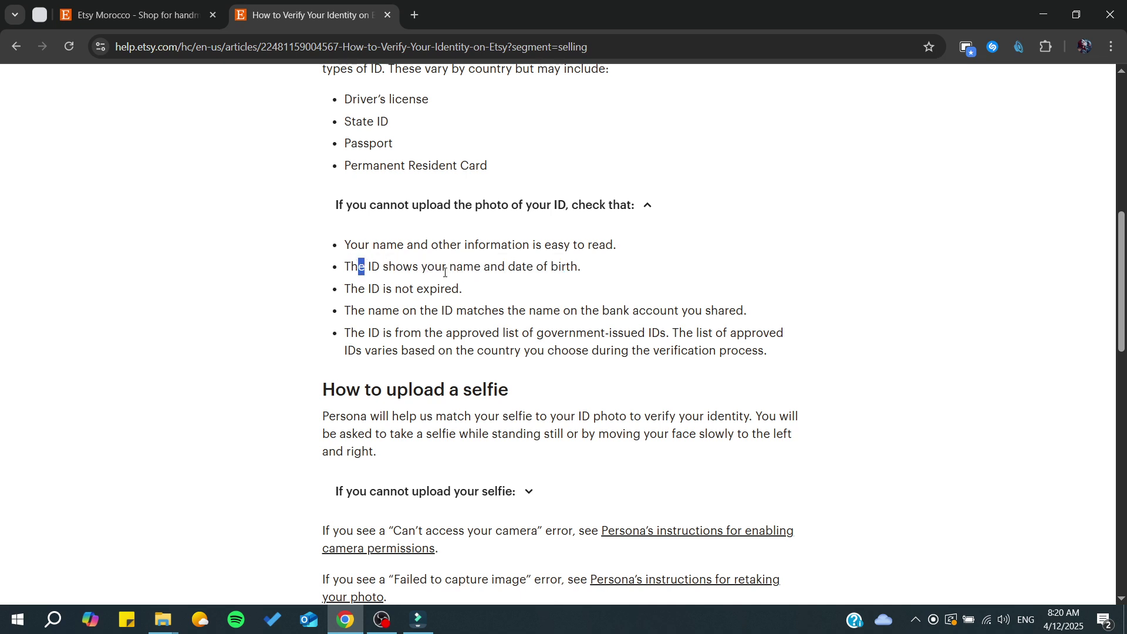
mouse_move(450, 267)
mouse_down()
mouse_move(571, 267)
mouse_move(596, 249)
mouse_up()
drag(360, 289, 466, 291)
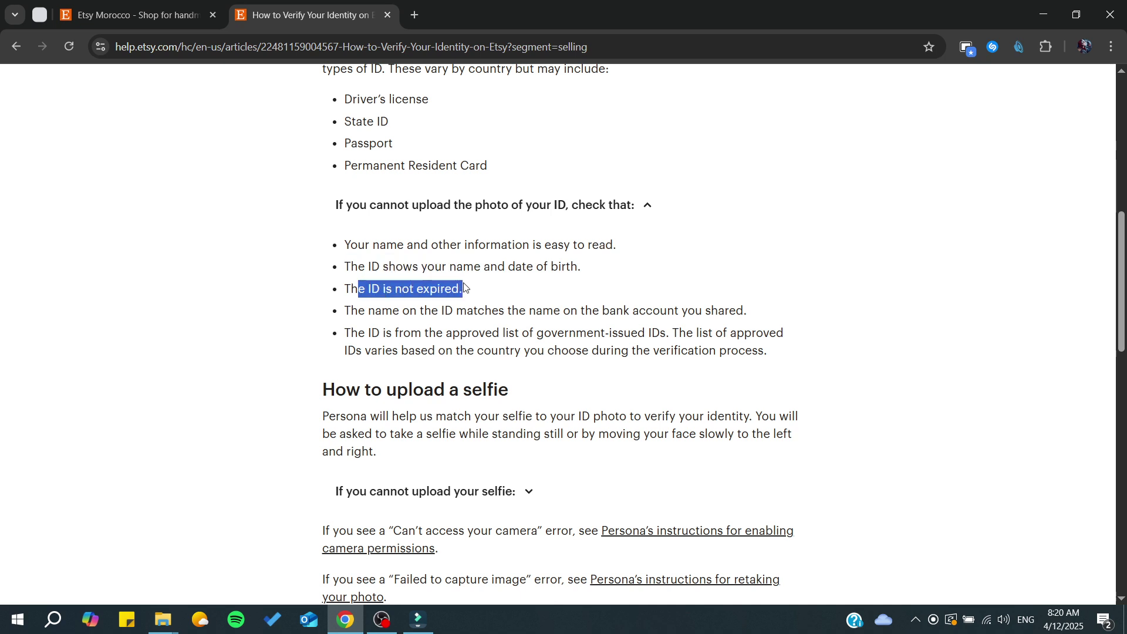
scroll(263, 331, down, 1)
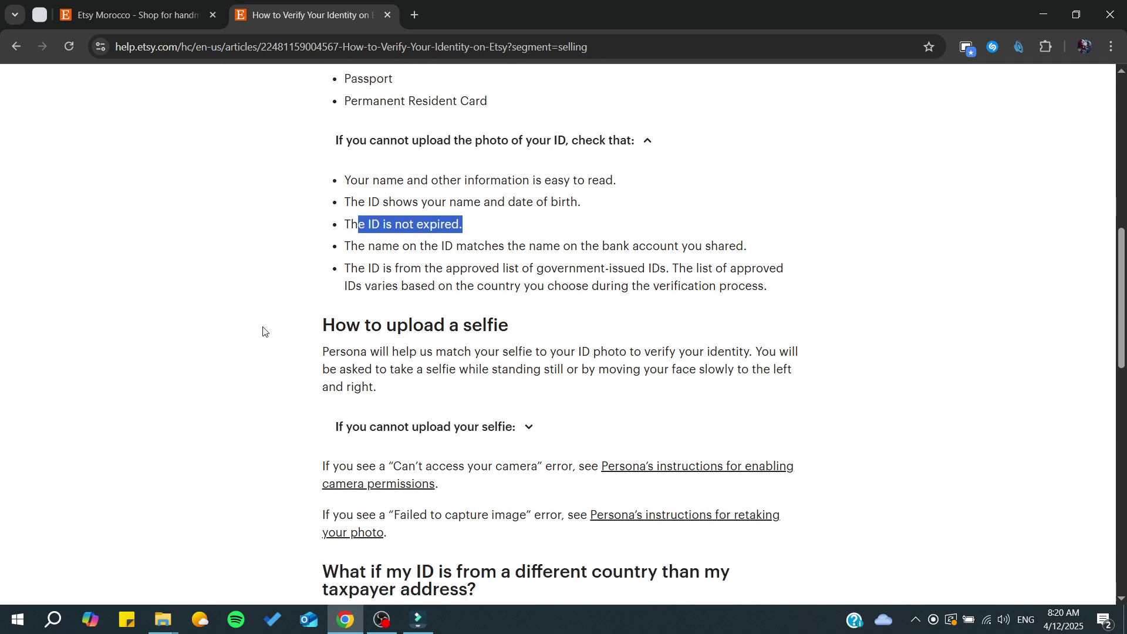
scroll(262, 331, down, 1)
scroll(262, 332, down, 1)
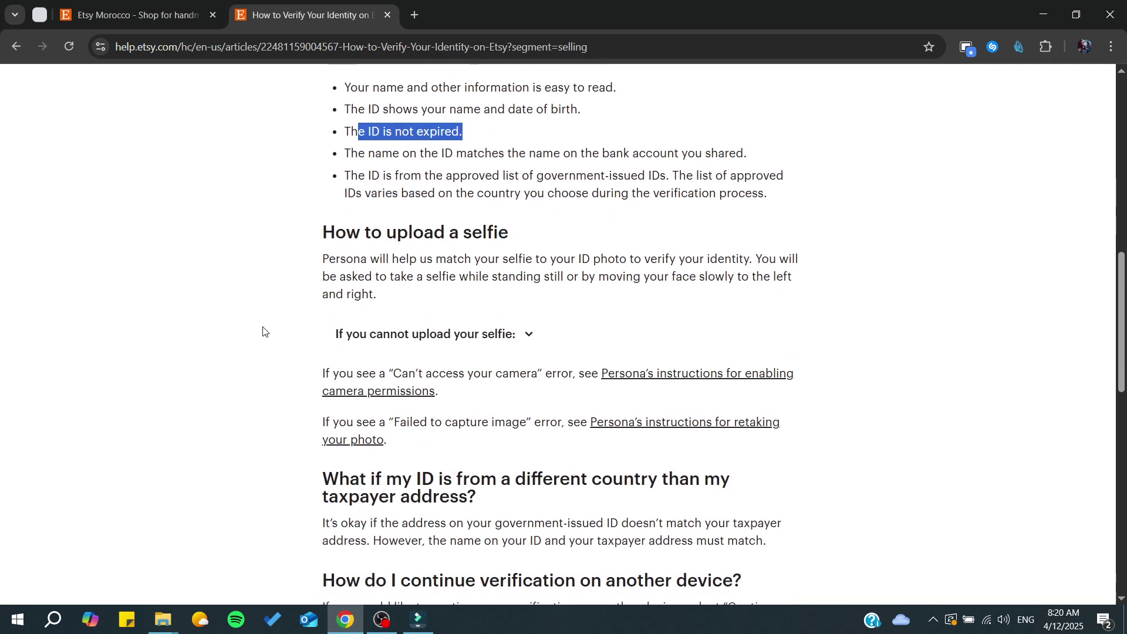
scroll(265, 328, down, 1)
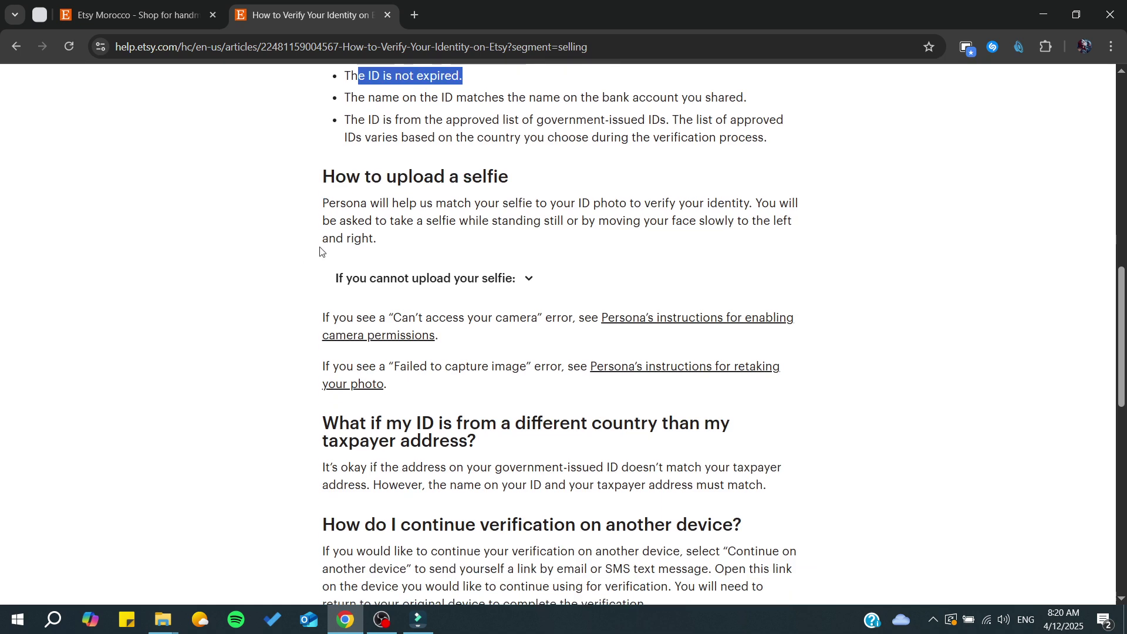
Highlight the sentence about matching the selfie to the ID photo.
drag(323, 210, 451, 227)
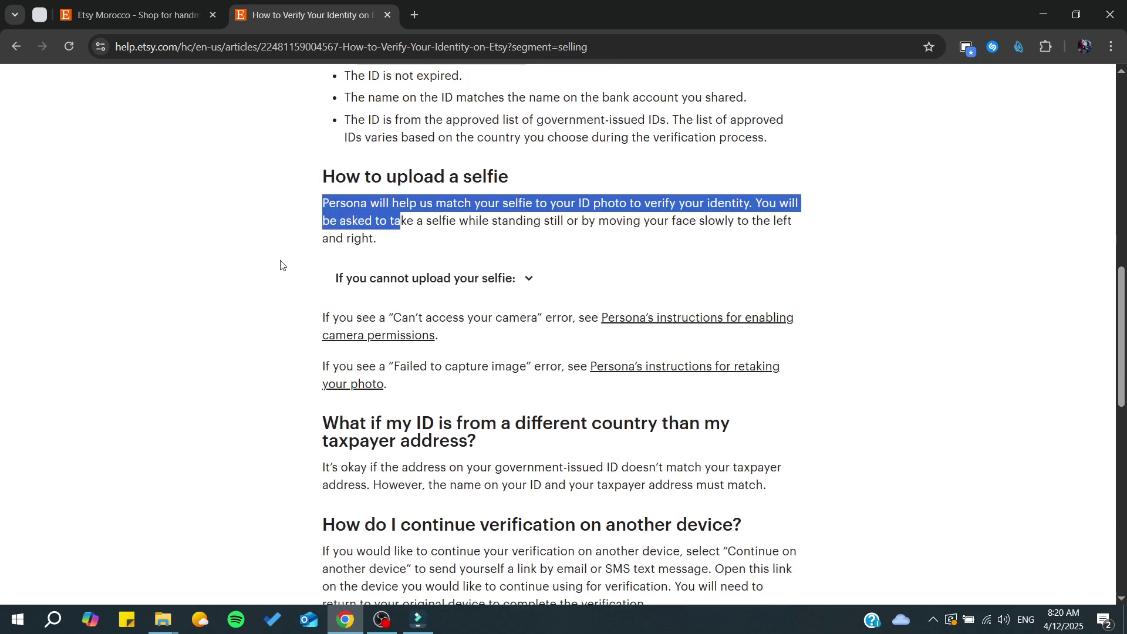
scroll(280, 265, down, 1)
scroll(385, 209, up, 1)
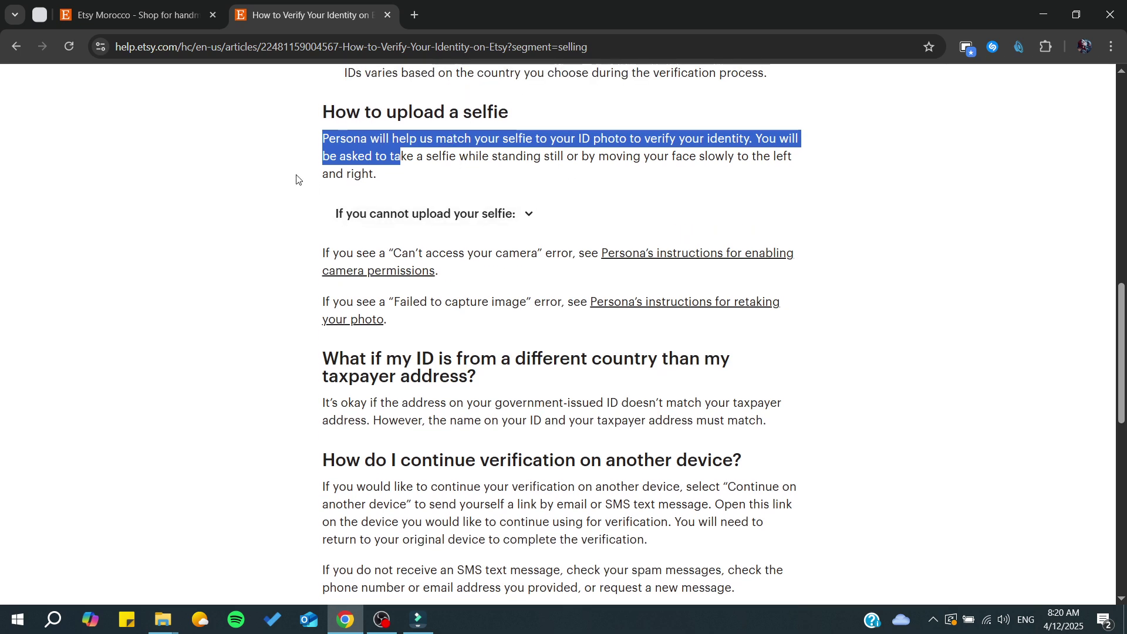
scroll(238, 195, down, 1)
scroll(237, 194, down, 1)
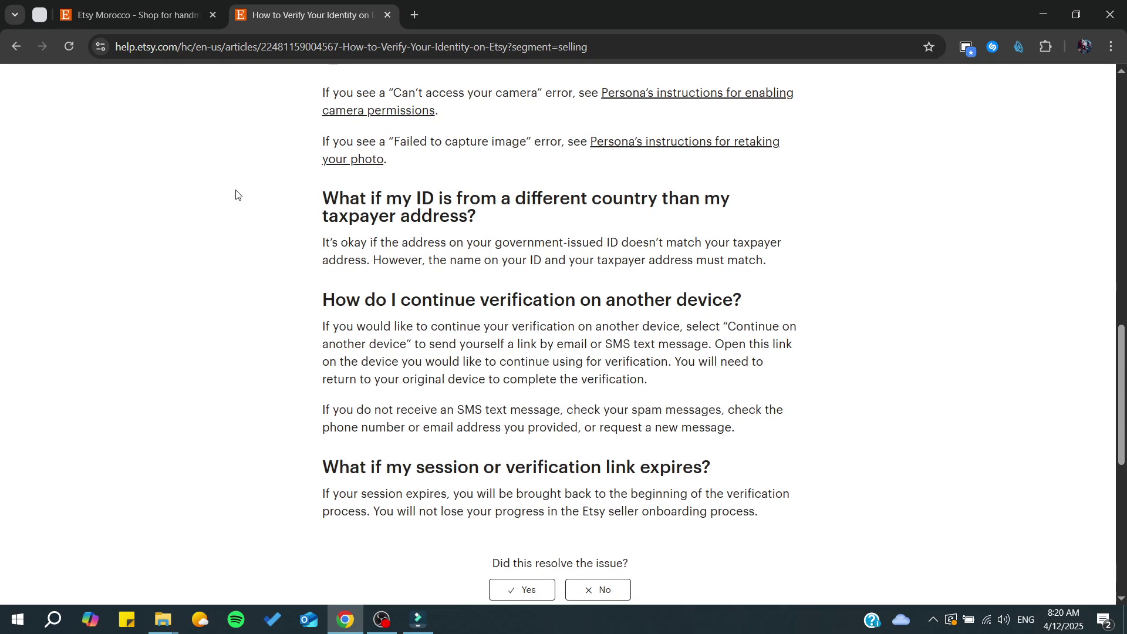
scroll(236, 195, down, 1)
scroll(237, 194, up, 10)
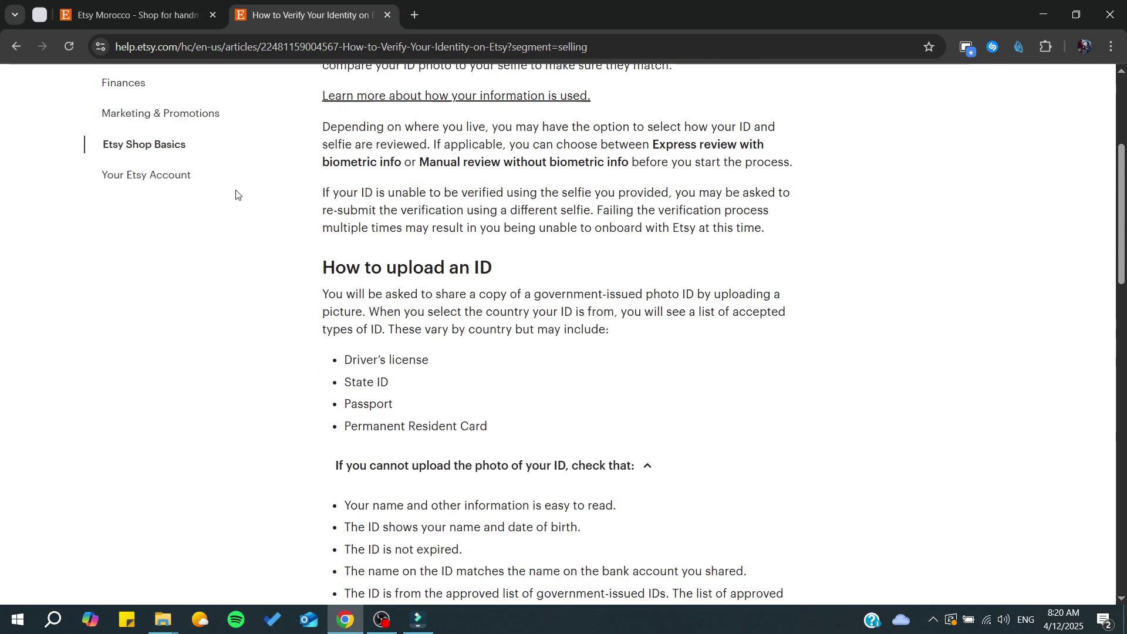
scroll(235, 194, up, 4)
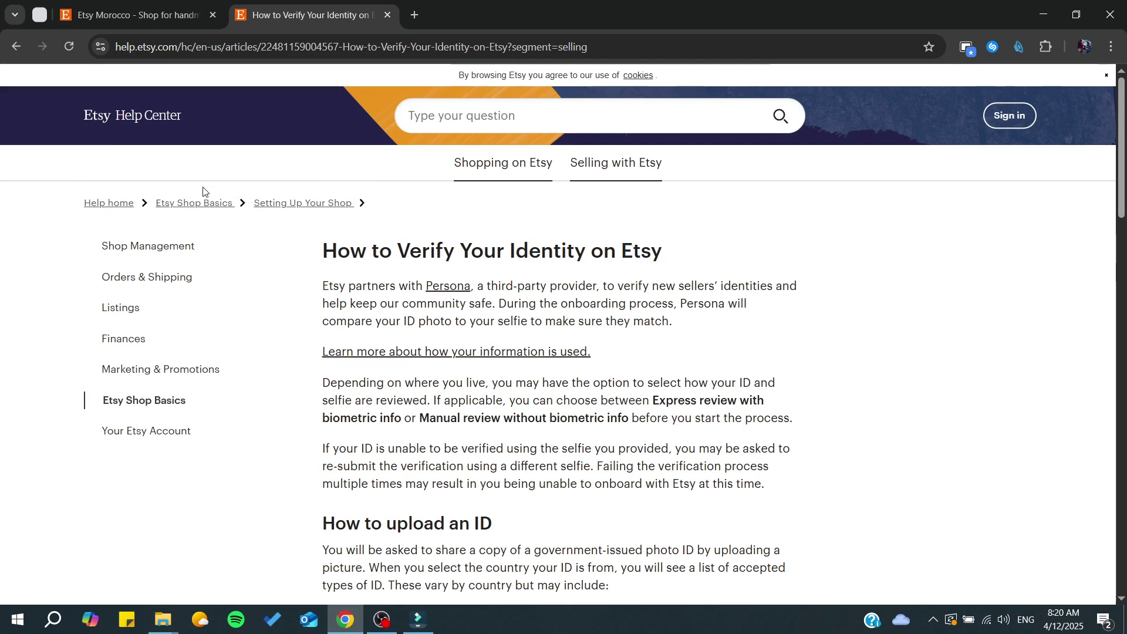
scroll(164, 386, down, 15)
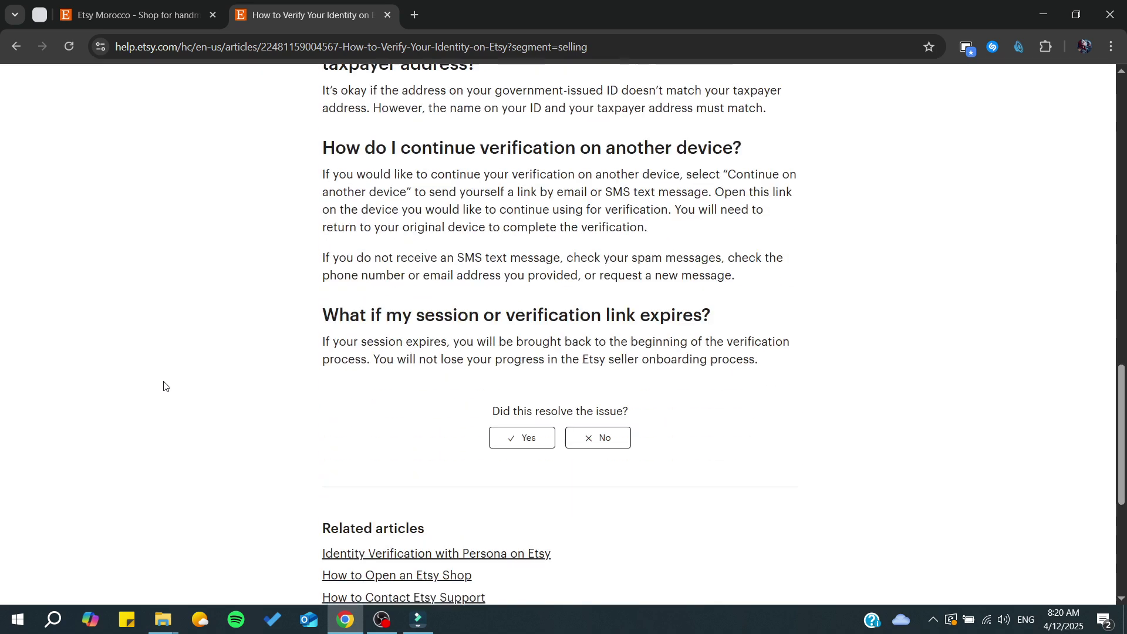
scroll(164, 385, down, 5)
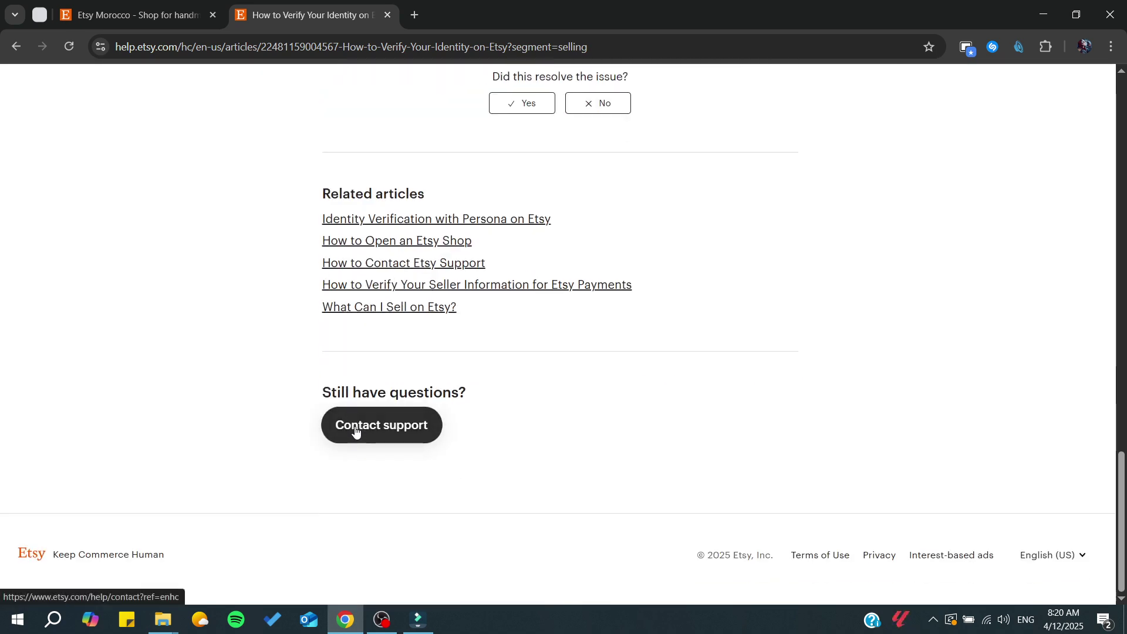